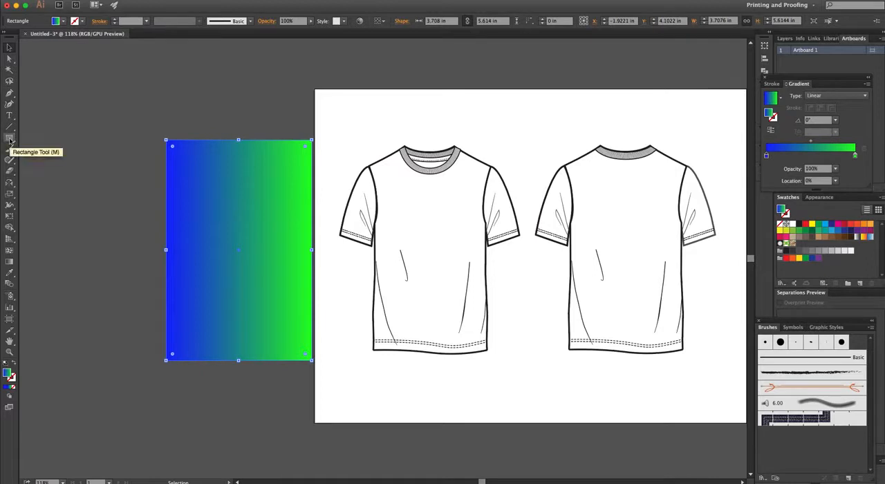
- Draw a thin horizontal strip about 3.708 by 0.153 in just above the gradient rectangle, filled with the blue-to-green linear gradient
click(9, 141)
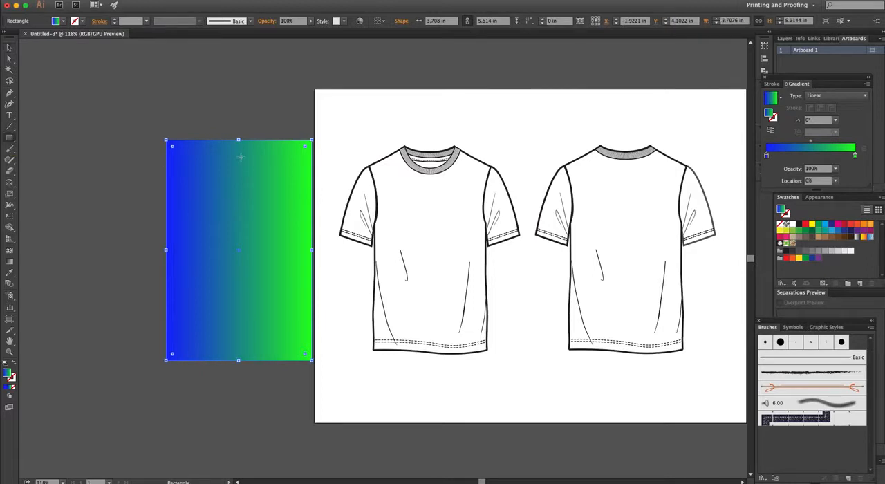
drag(166, 130, 312, 136)
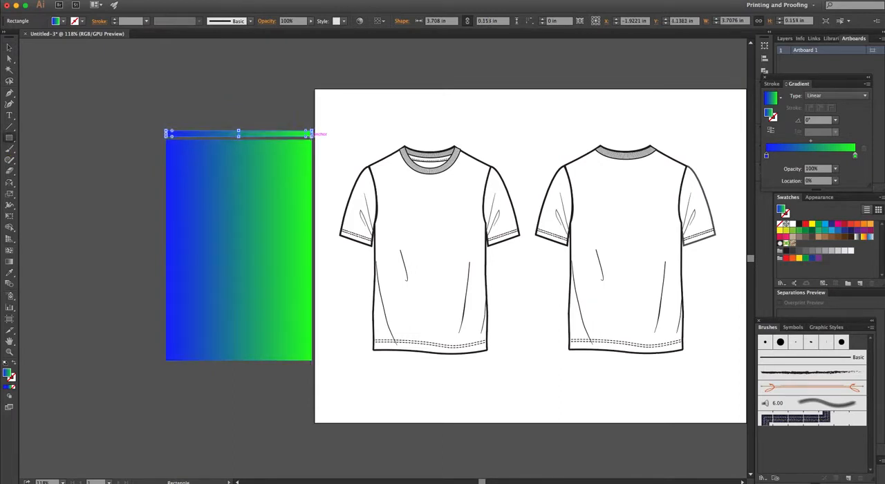
click(6, 390)
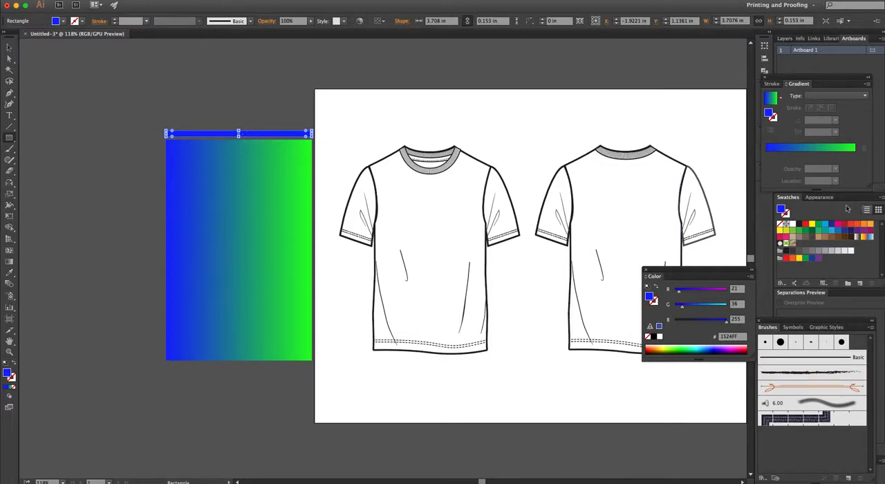
click(772, 100)
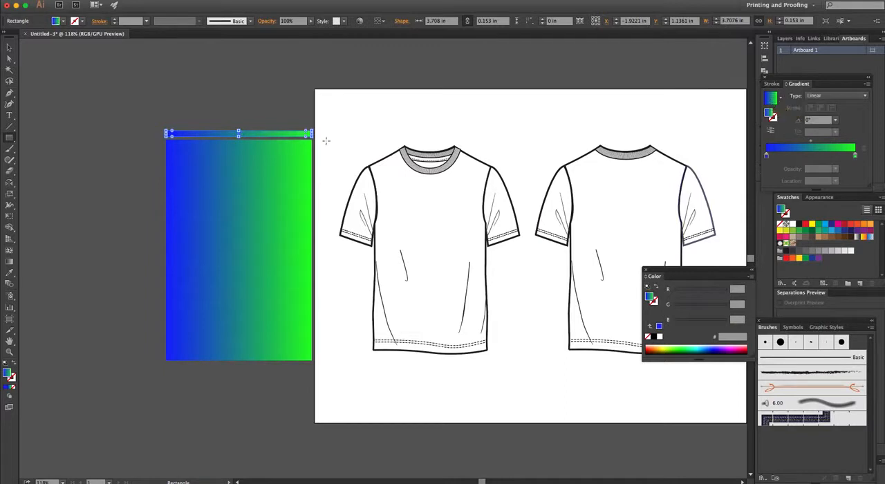
- Rotate the thin strip 180° in place so its gradient runs opposite to the large rectangle's
key(r)
drag(311, 135, 165, 113)
key(a)
click(238, 112)
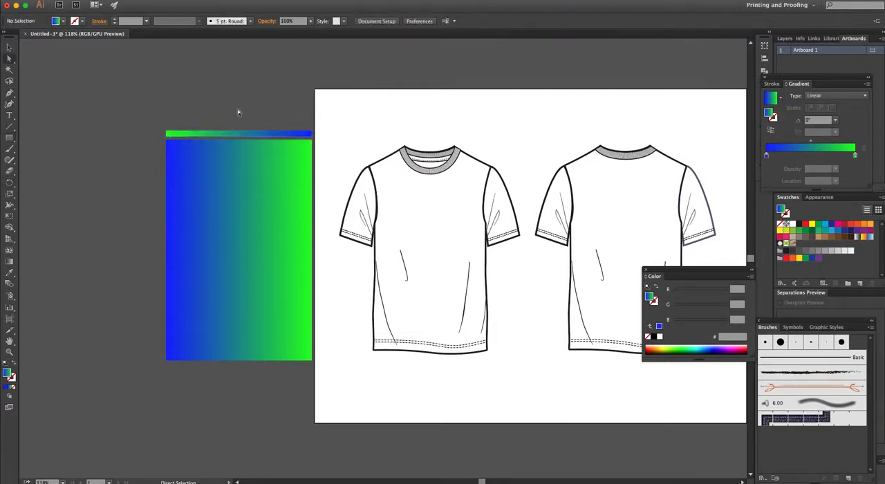
- Place a copy of the strip across the upper third of the rectangle and reduce its height to about 0.077 in
alt+click(257, 136)
drag(257, 136, 239, 209)
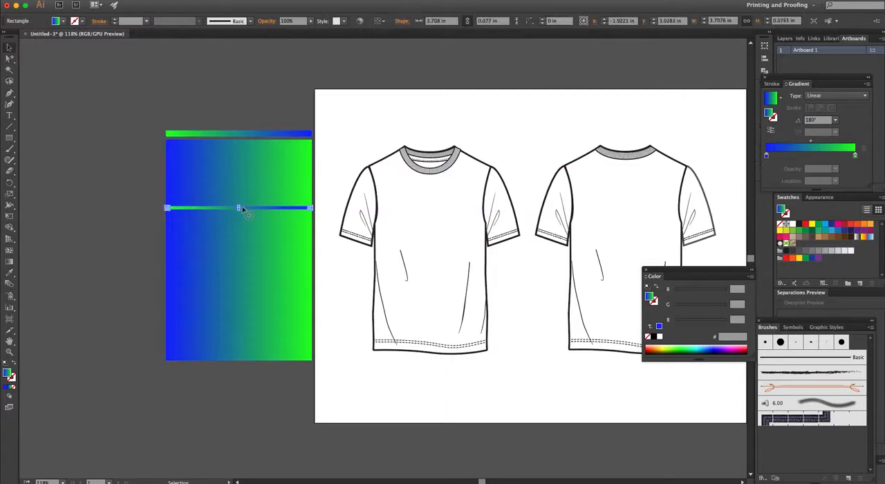
key(a)
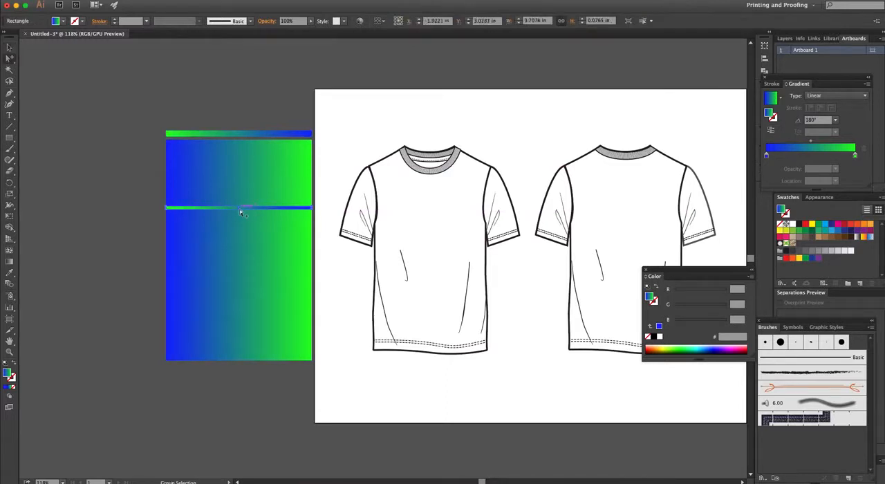
- Blend the upper gradient strip with the thinner strip lying across the rectangle
shift+click(253, 134)
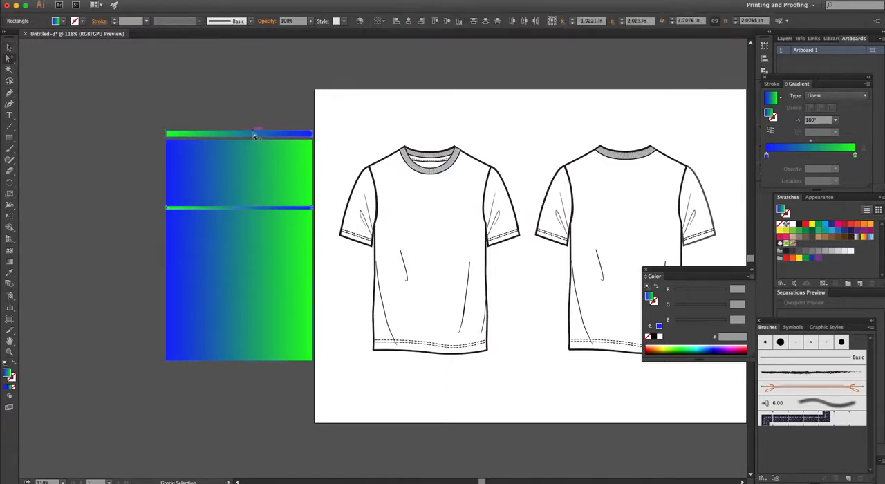
click(10, 285)
click(240, 207)
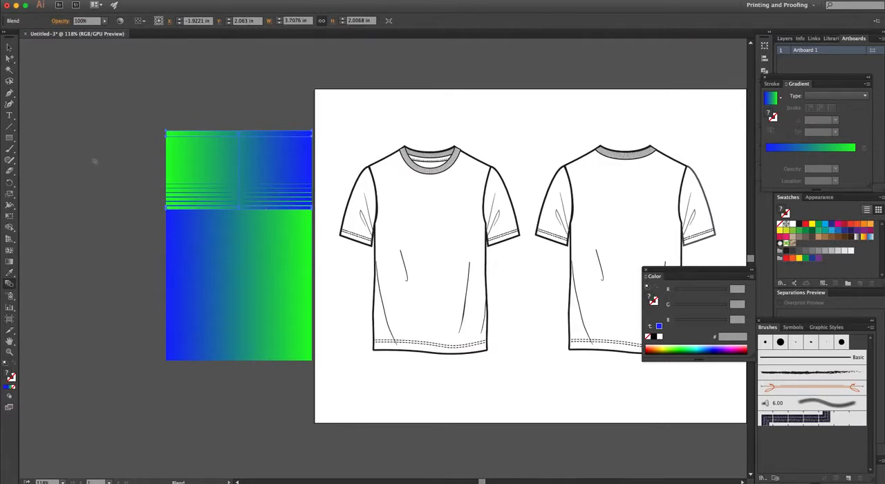
- Set the blend's spacing to Specified Steps with 10 steps, using the preview
double_click(10, 285)
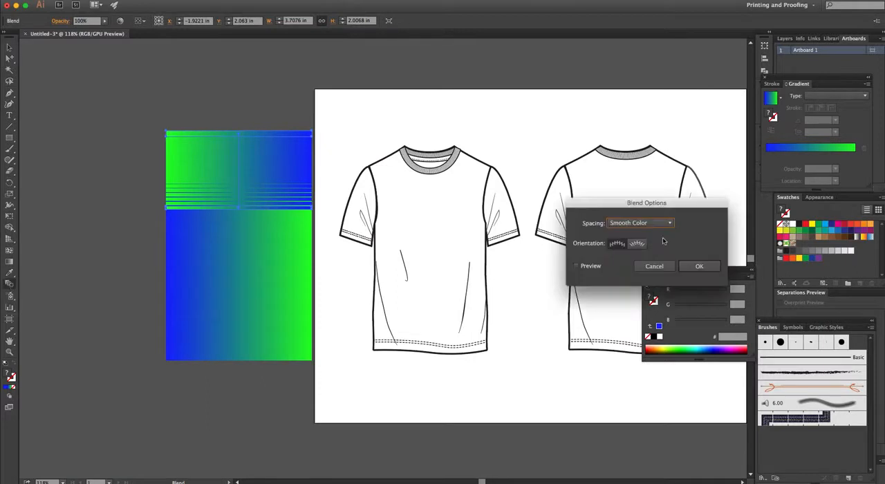
click(587, 266)
click(663, 224)
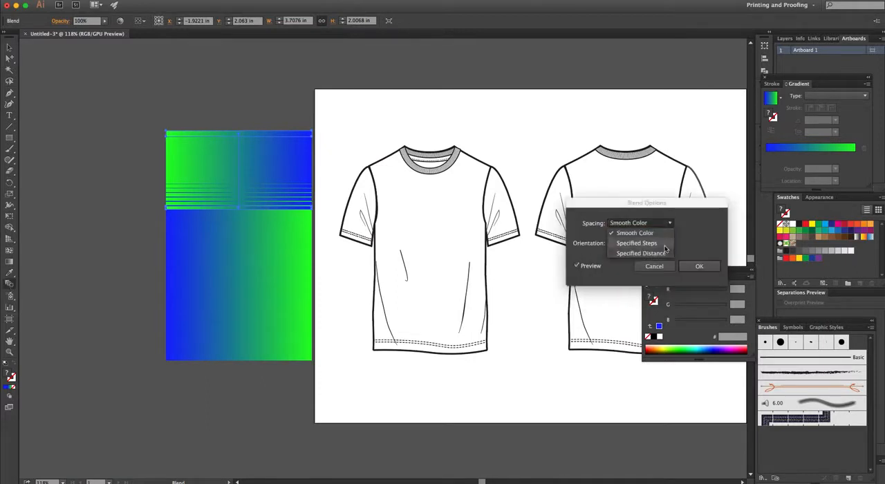
click(633, 244)
key(Up)
key(Up)
key(Up)
key(Up)
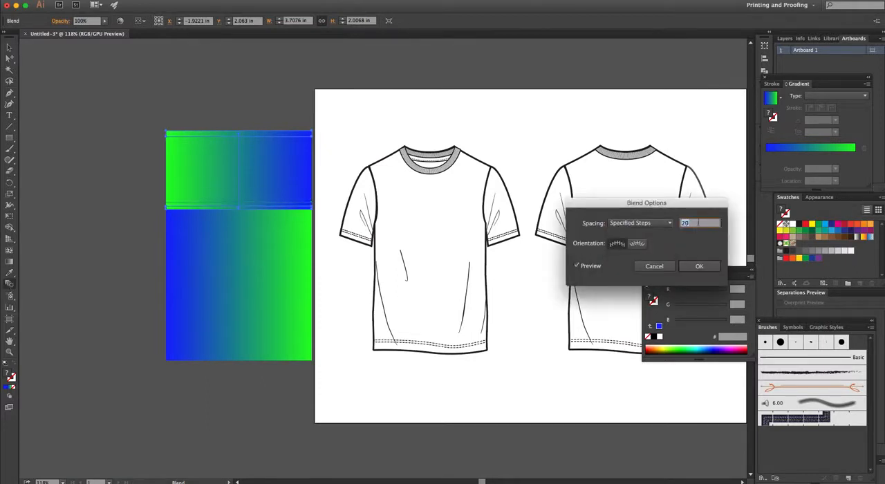
key(Down)
key(Down)
key(Down)
key(Down)
key(Down)
key(Down)
key(Down)
key(Down)
key(Down)
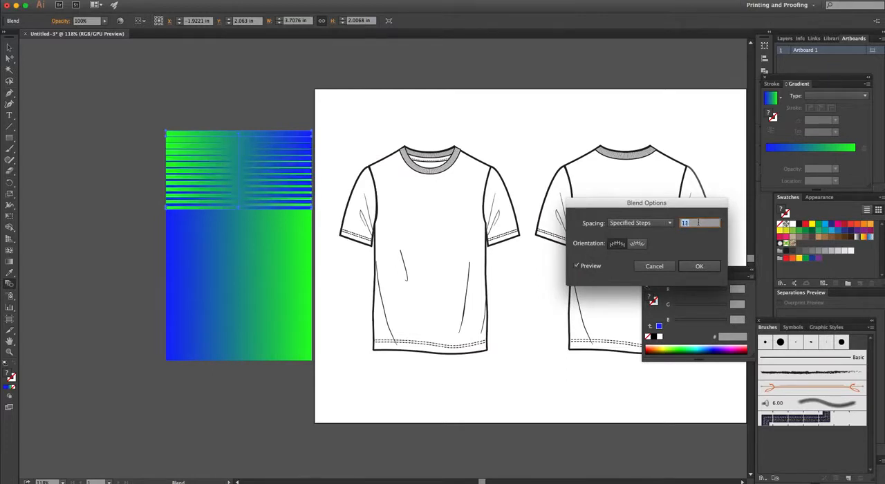
key(Down)
key(Down)
key(Up)
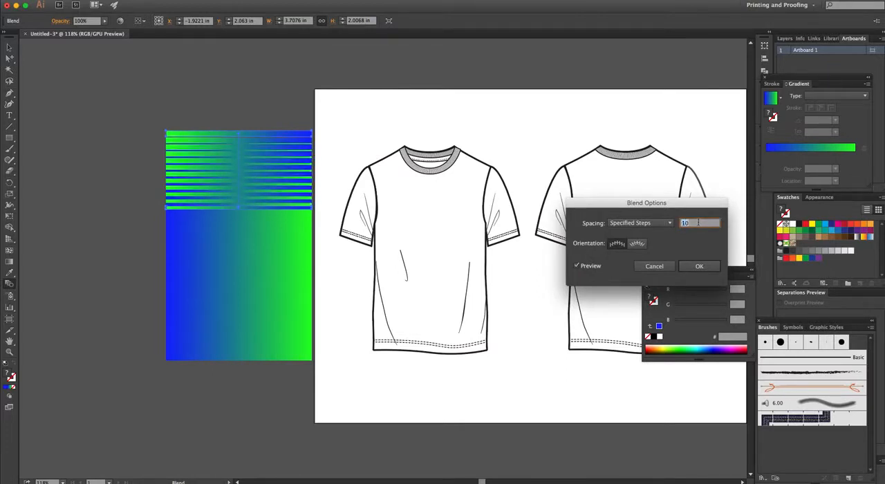
click(697, 267)
- Reduce the height of the blend's lowest strip to about 0.038 in, keeping its full width
key(a)
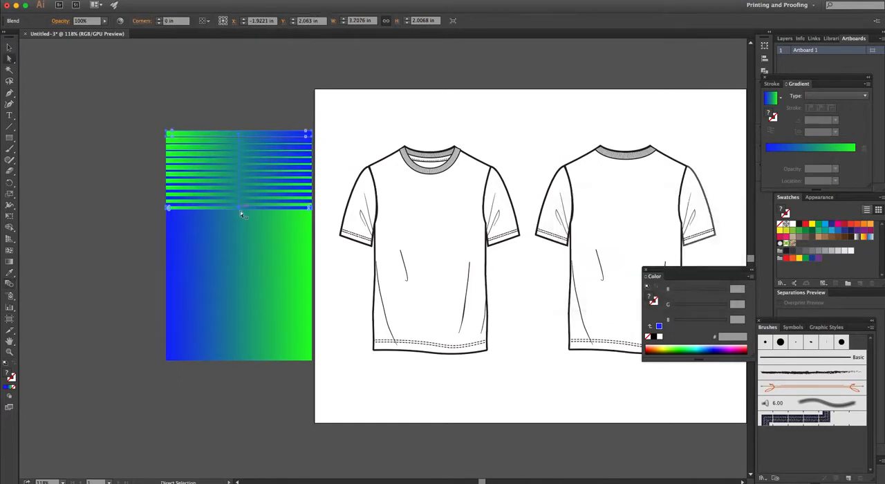
click(241, 210)
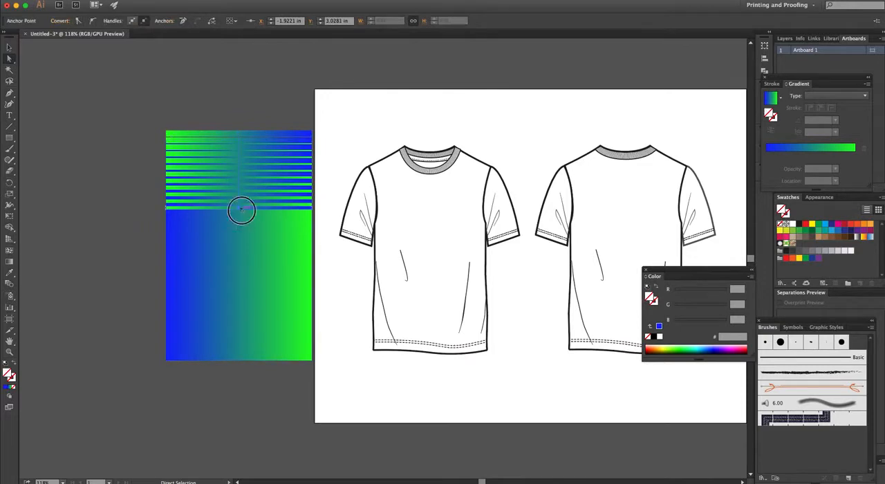
click(237, 210)
key(z)
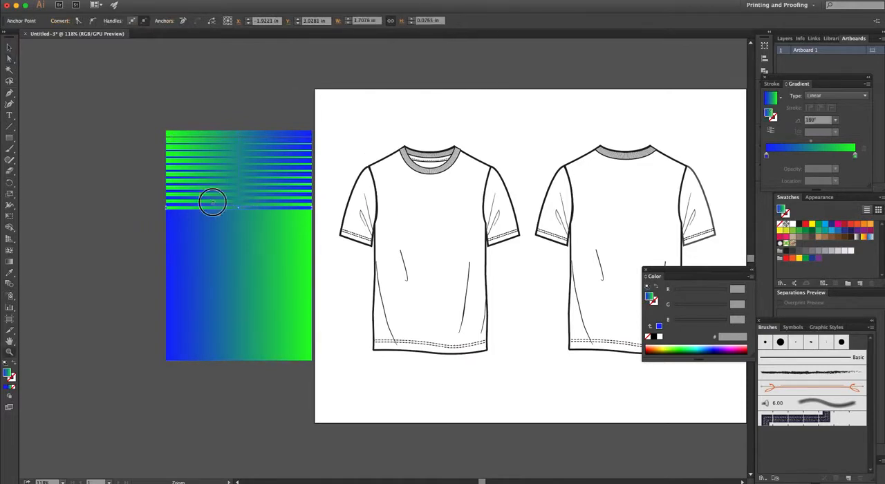
drag(217, 197, 415, 278)
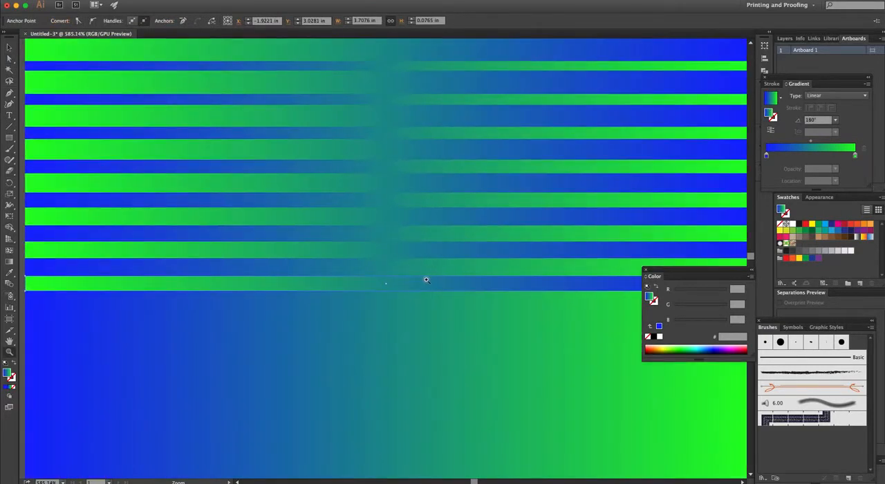
key(ctrl+minus)
key(v)
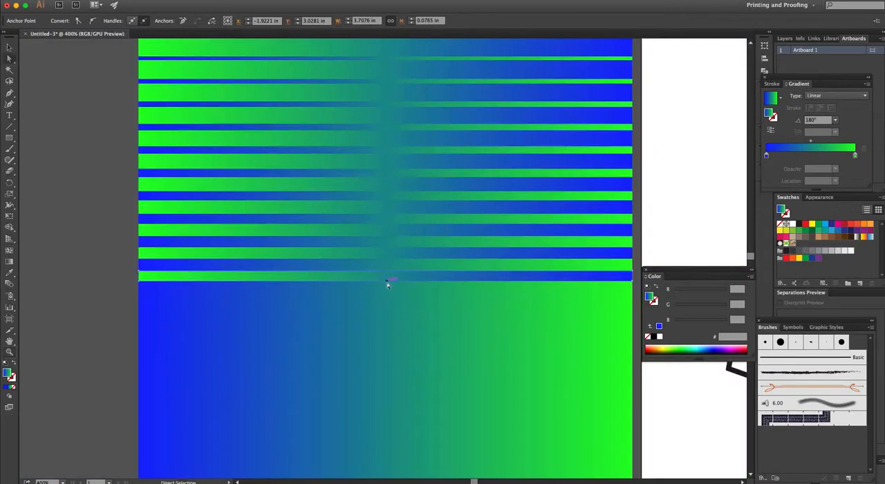
click(385, 276)
drag(389, 276, 388, 276)
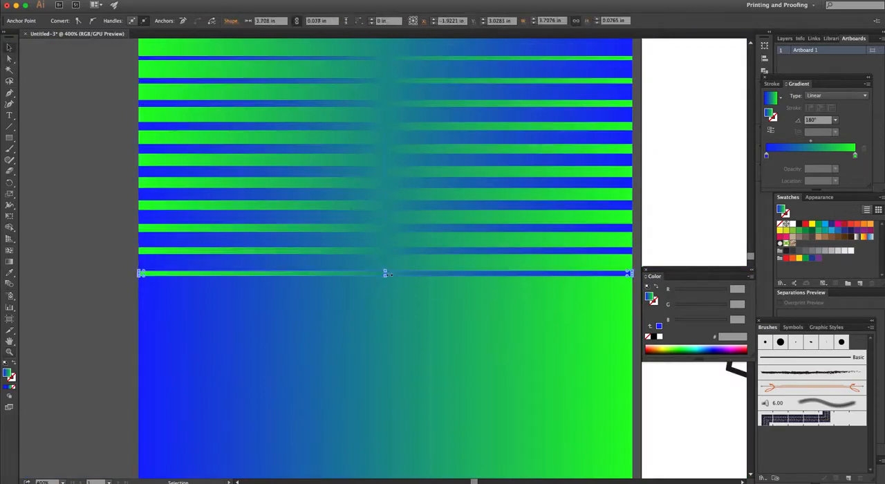
key(a)
key(ctrl+minus)
key(ctrl+minus)
key(ctrl+minus)
key(ctrl+minus)
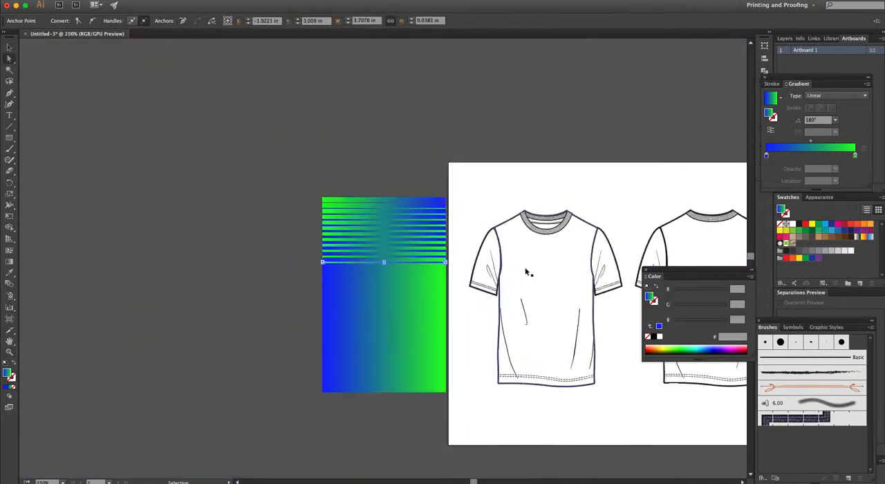
- Move the striped blend down so its upper edge lines up with the gradient rectangle's upper edge
drag(519, 276, 461, 273)
click(411, 200)
key(v)
drag(385, 194, 379, 206)
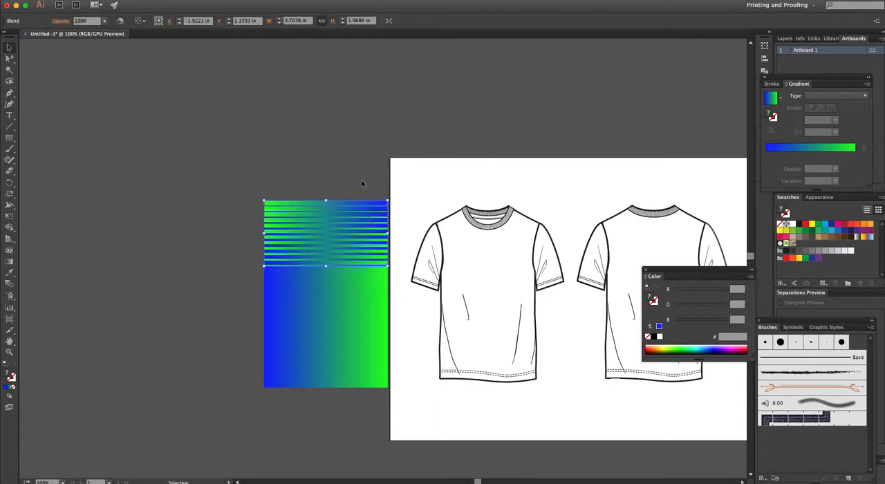
- Move the blend and gradient rectangle together over the front shirt's body and scale them to about 3.53 by 5.35 in
key(ctrl+shift+a)
drag(248, 187, 397, 411)
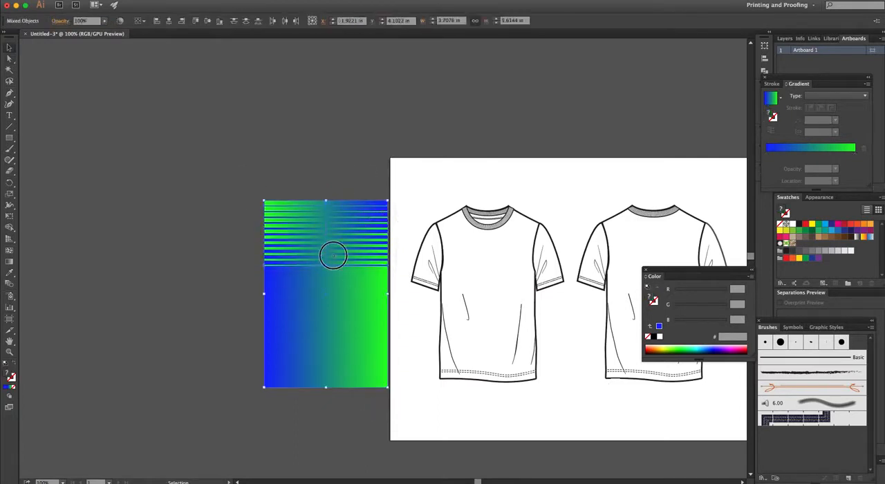
drag(343, 264, 477, 255)
drag(552, 396, 546, 386)
drag(511, 338, 519, 338)
- Cut the striped gradient artwork off the front shirt and select the shirt's body shape
key(Delete)
key(v)
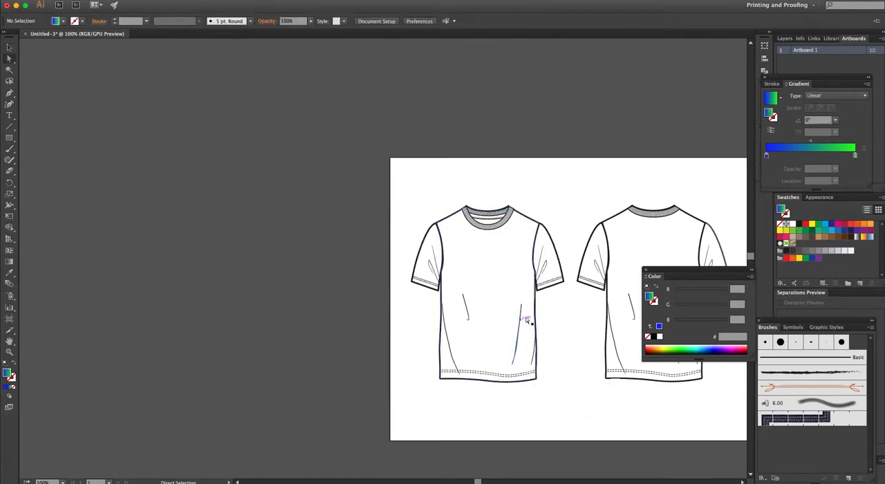
click(523, 299)
key(super+z)
key(super+z)
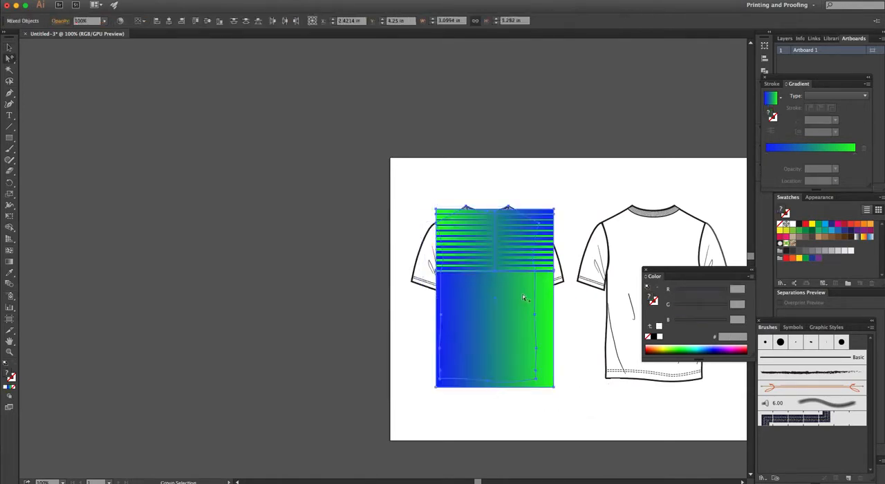
key(super+shift+z)
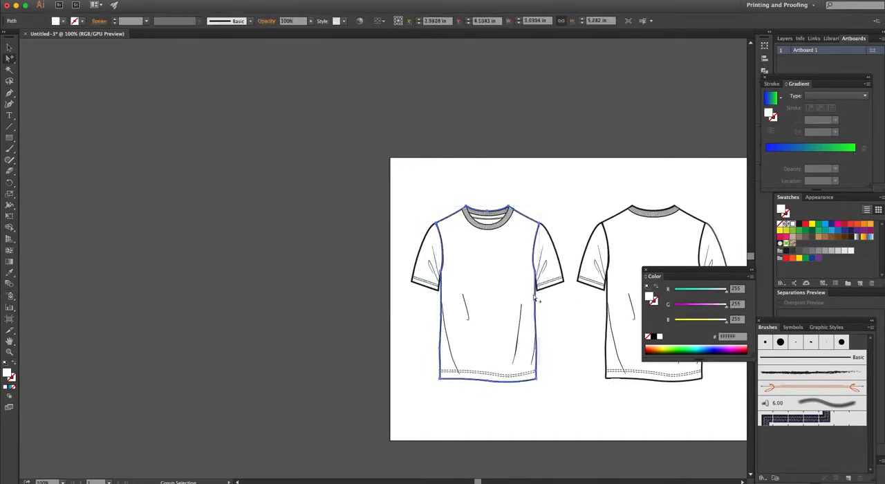
- Enable Draw Inside for the front body shape and paste the striped gradient artwork in front, inside it
click(9, 396)
click(27, 420)
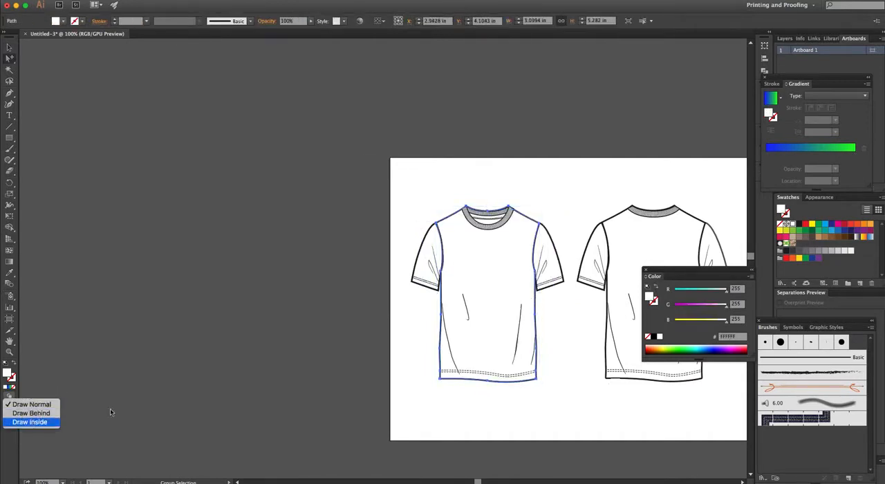
key(m)
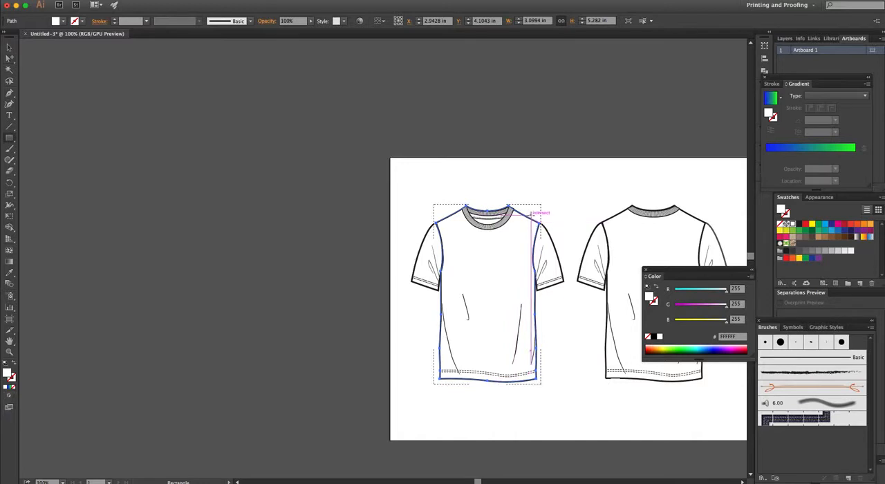
key(a)
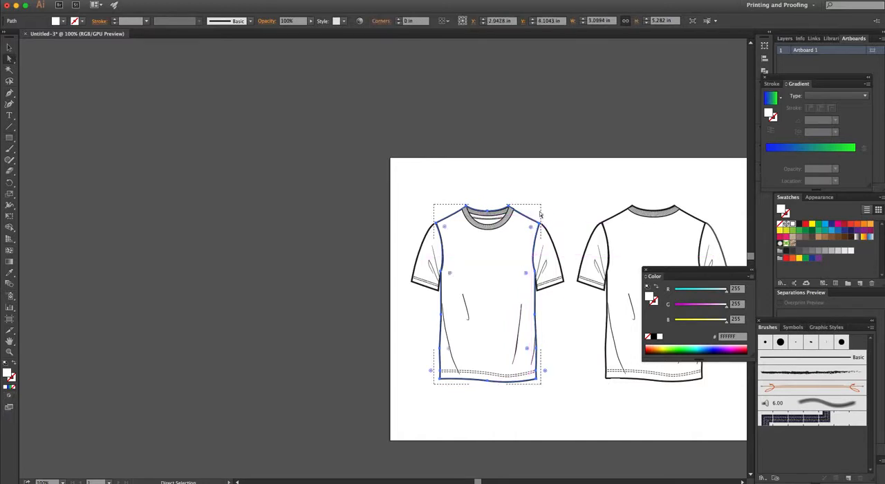
key(m)
drag(525, 215, 532, 223)
key(super+f)
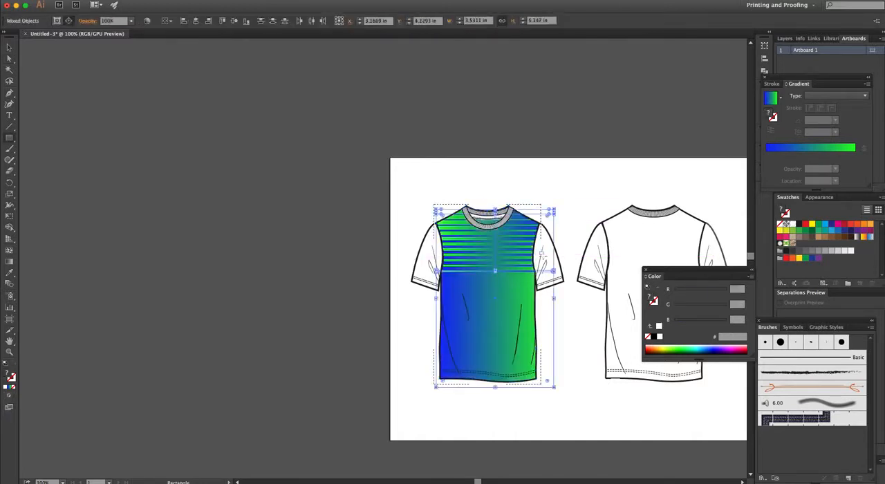
- Copy the striped gradient artwork over to the back shirt's body and cut the copy
key(a)
scroll(577, 330, right, 5)
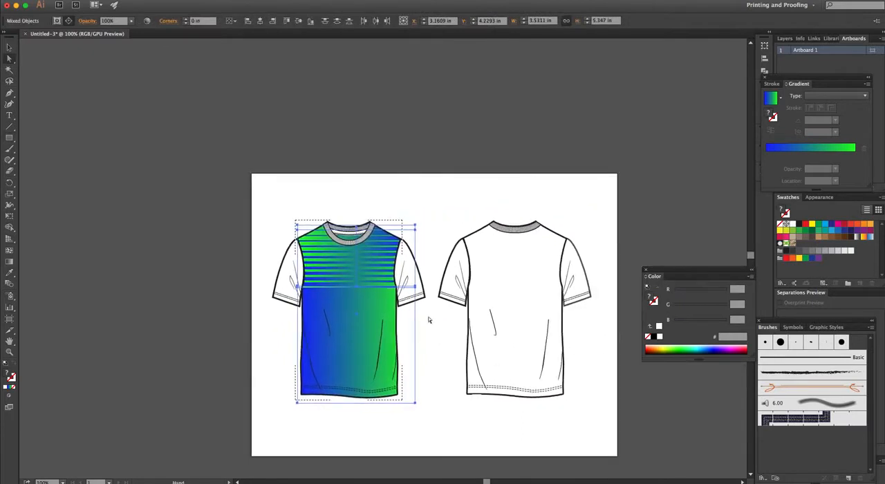
key(v)
drag(370, 285, 525, 285)
key(a)
click(590, 315)
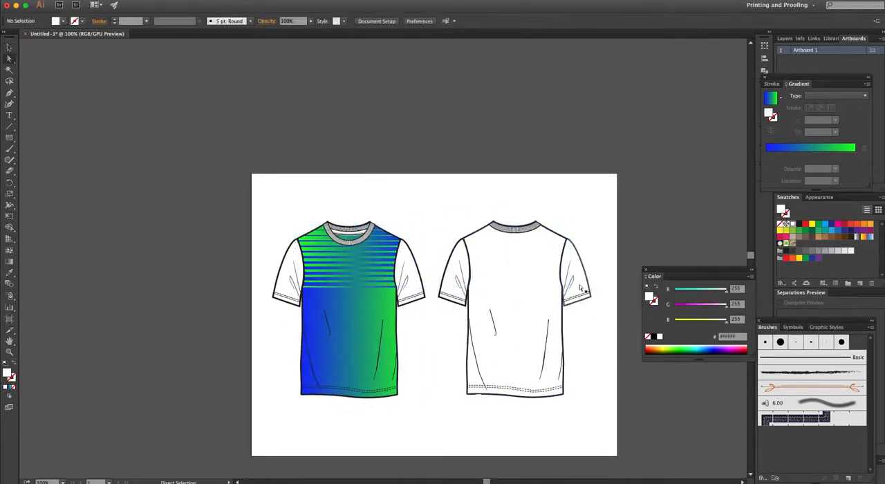
- Enable Draw Inside for the back shirt's body shape and paste the striped gradient artwork inside it
click(567, 223)
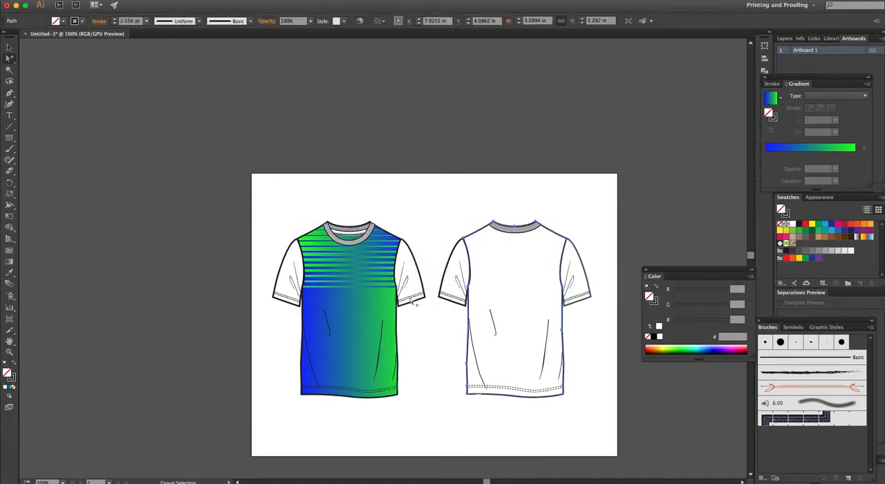
right_click(492, 258)
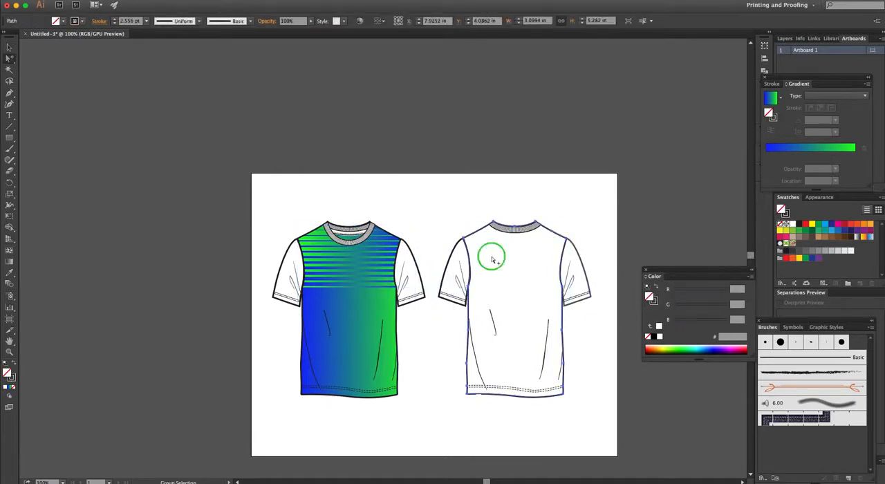
click(9, 405)
click(31, 419)
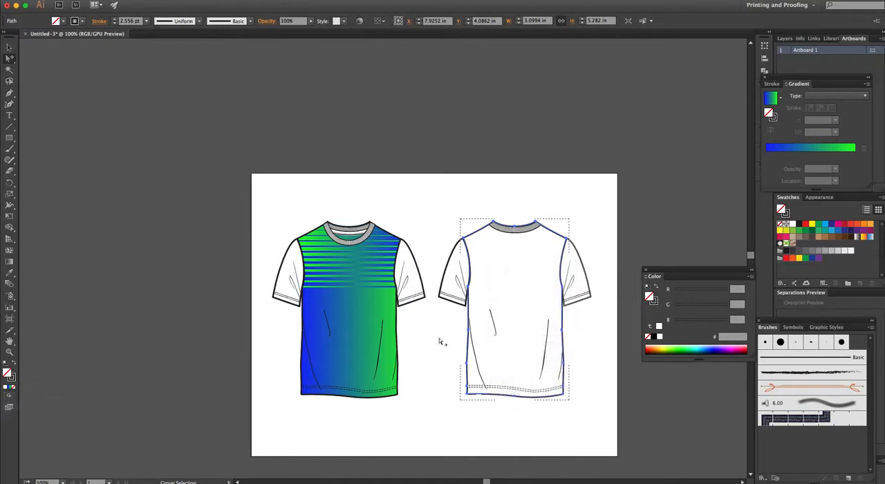
key(ctrl+v)
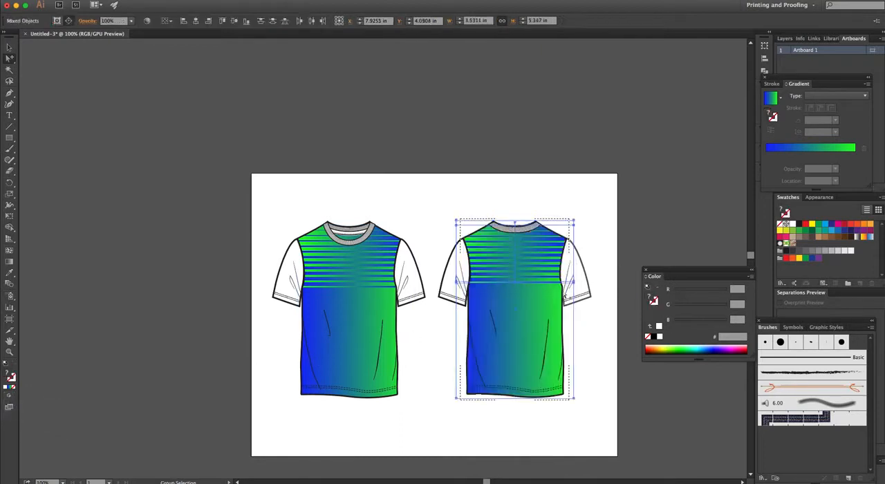
- Reflect the pasted striped gradient artwork inside the back shirt's body so its blue and green sides swap
key(o)
click(139, 1)
mouse_move(133, 4)
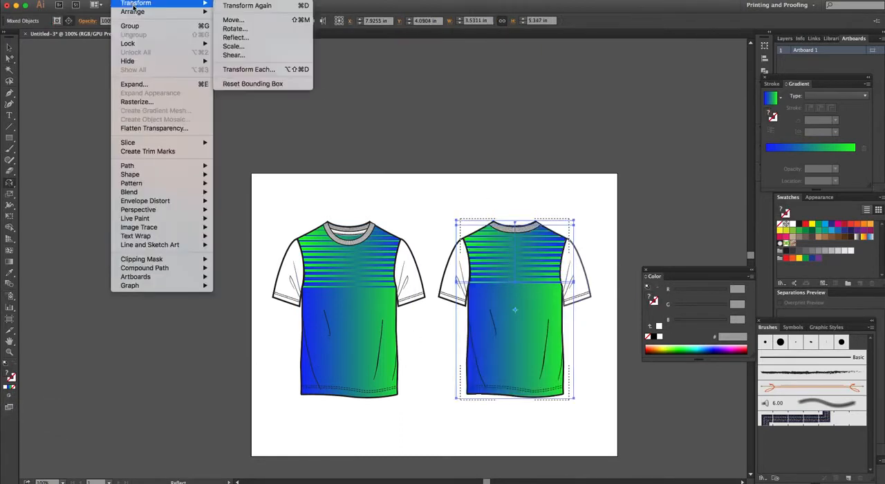
click(230, 38)
click(490, 283)
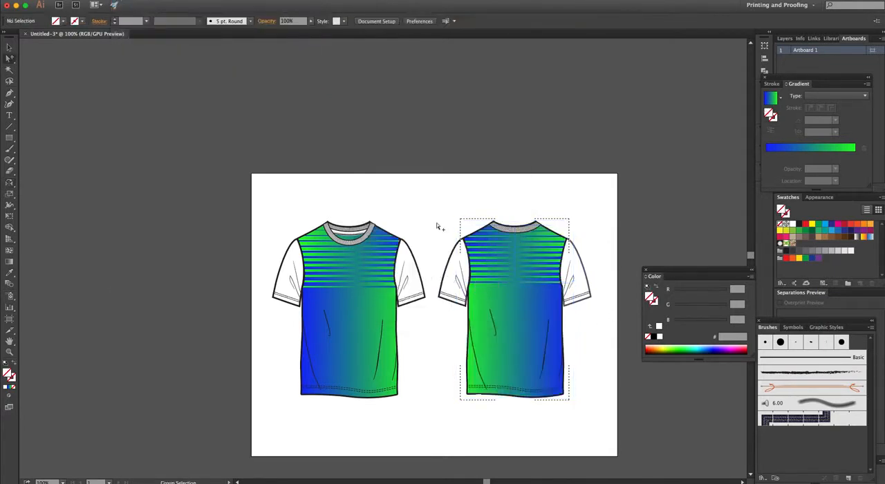
- Select the gradient rectangle inside the front shirt's body and save its blue-to-green fill as a new swatch
alt+click(290, 254)
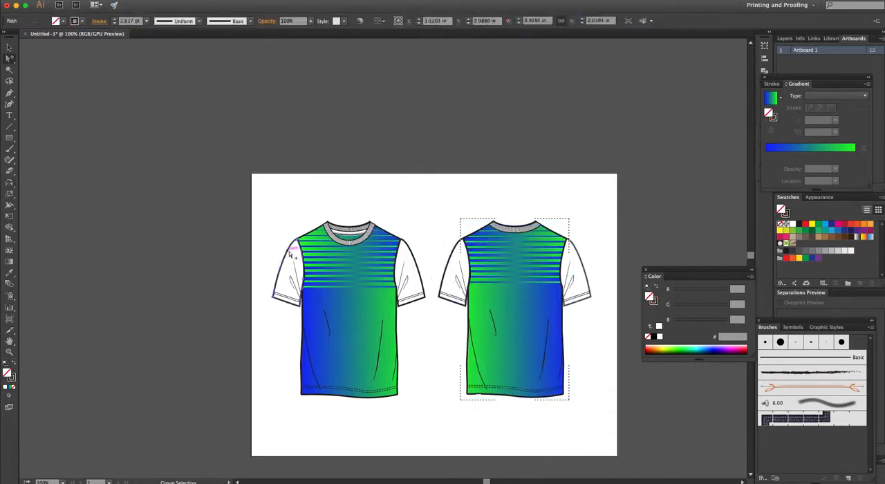
mouse_move(290, 254)
mouse_down()
mouse_move(233, 261)
mouse_move(273, 253)
mouse_move(282, 261)
mouse_up()
click(323, 329)
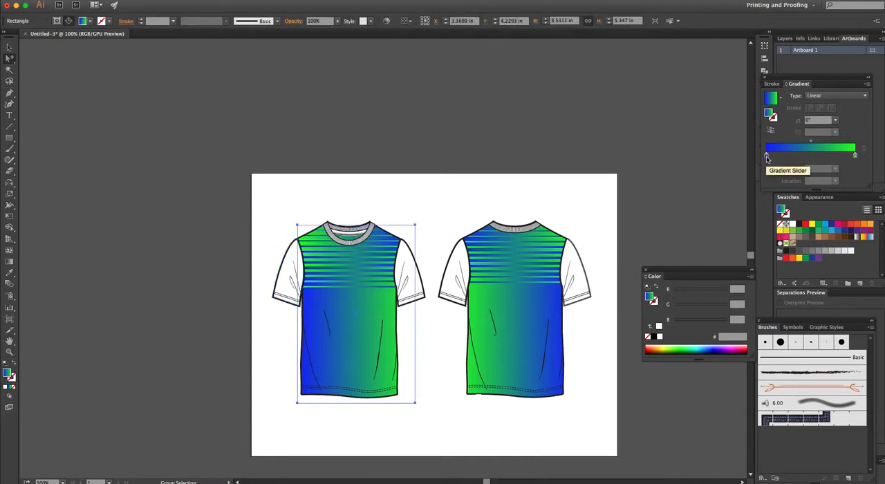
double_click(7, 374)
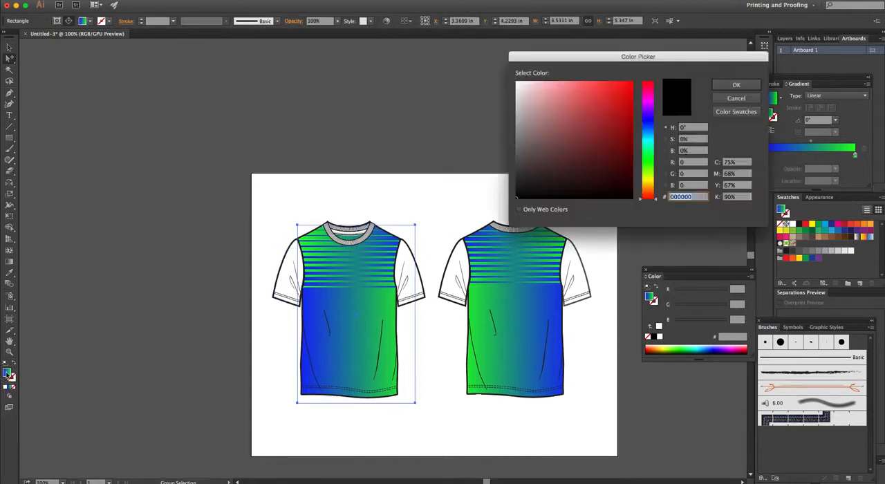
click(734, 99)
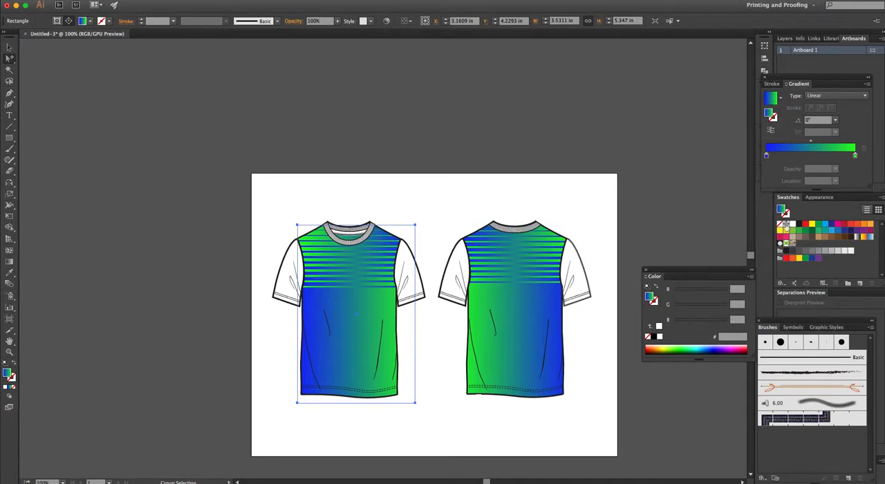
drag(781, 209, 802, 245)
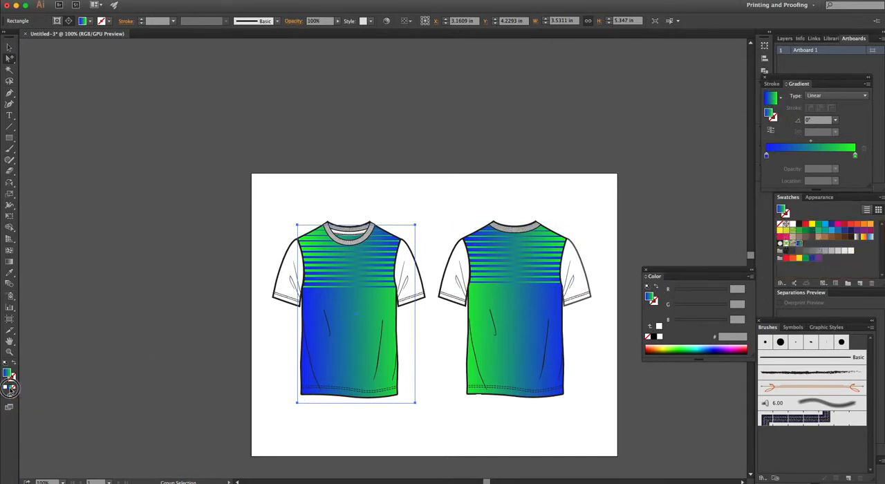
- Fill both sleeves of the front shirt with the saved blue-to-green gradient swatch
key(a)
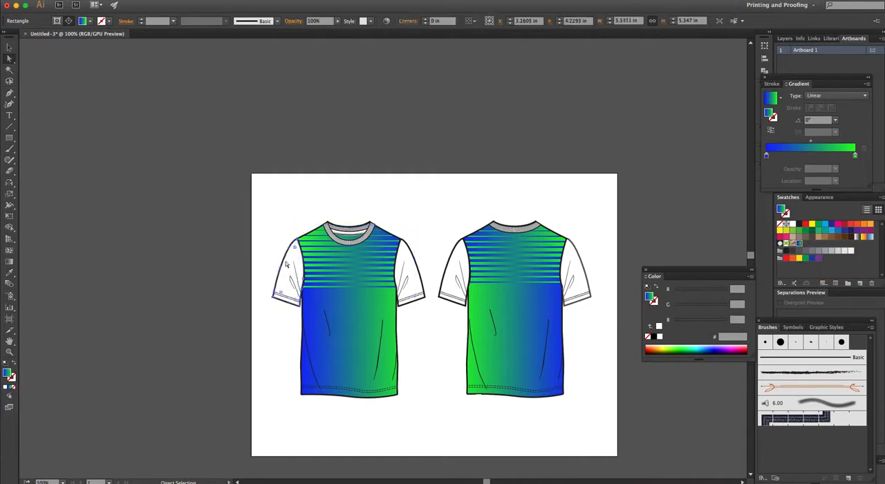
click(288, 267)
click(800, 244)
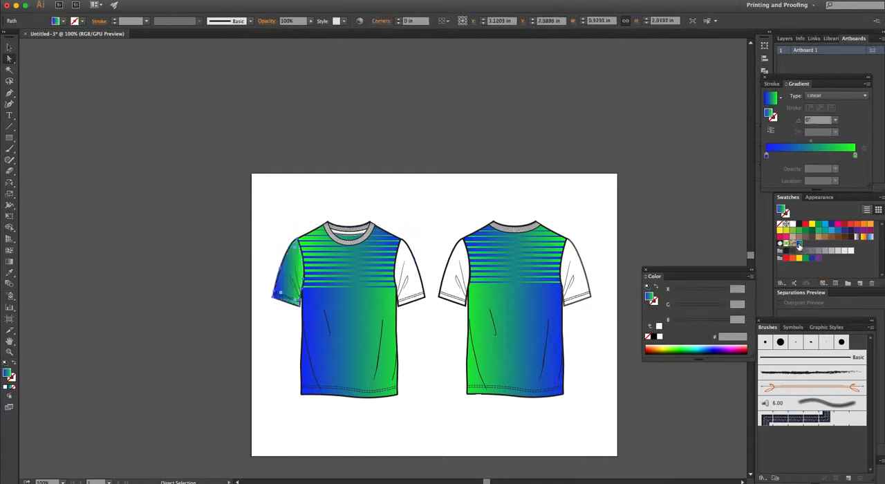
click(417, 268)
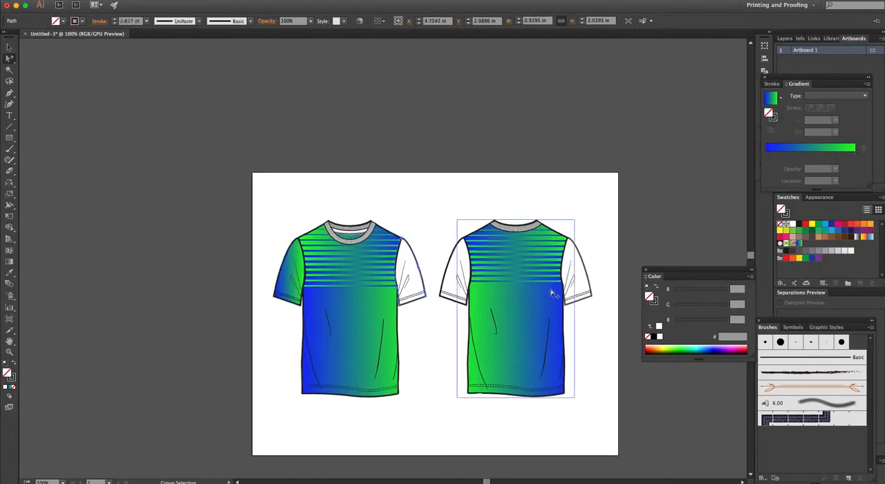
click(801, 246)
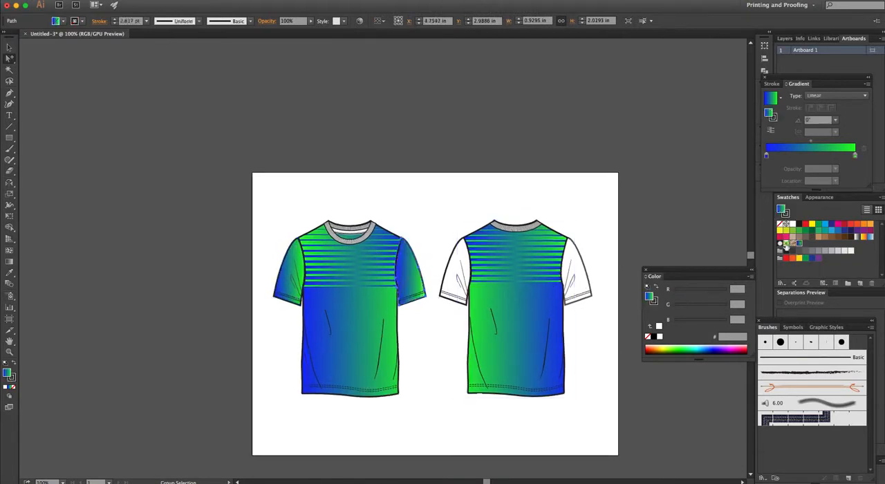
- Fill both sleeves of the back shirt with the saved blue-to-green gradient swatch and deselect
click(442, 254)
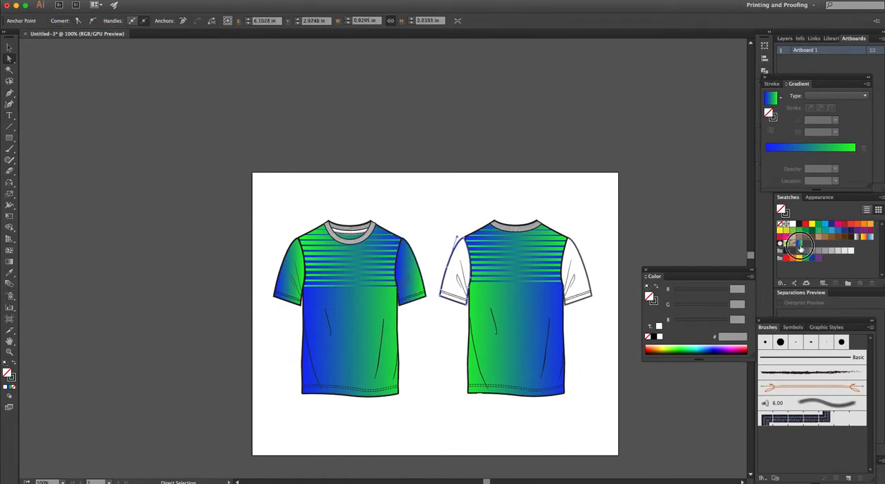
click(800, 246)
click(585, 267)
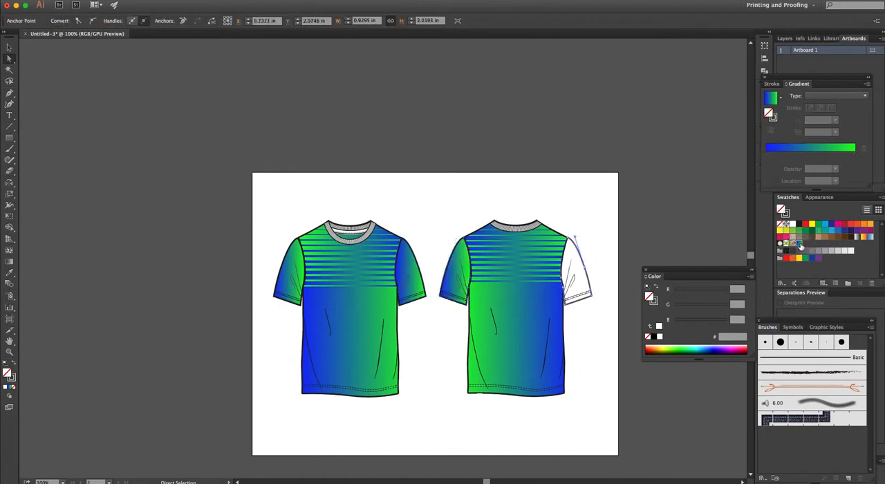
click(801, 247)
click(574, 205)
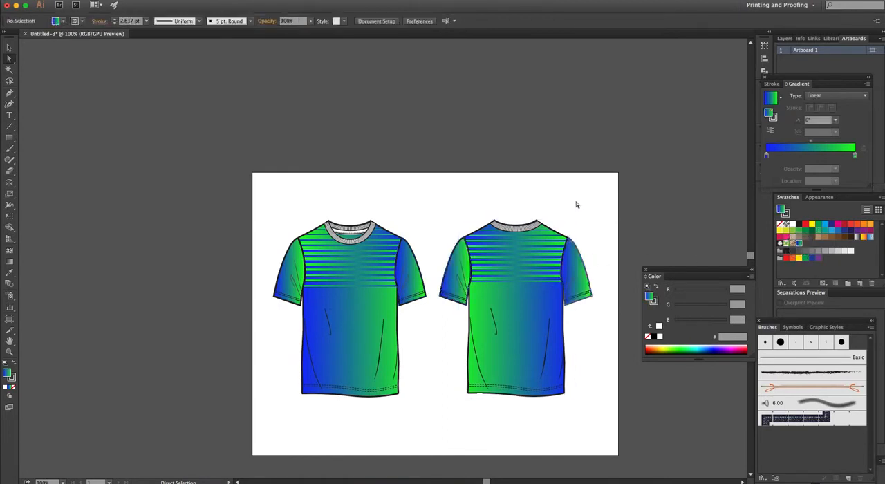
- Fill the collars of both shirts and the front shirt's inner neck area with the saved gradient swatch
click(369, 241)
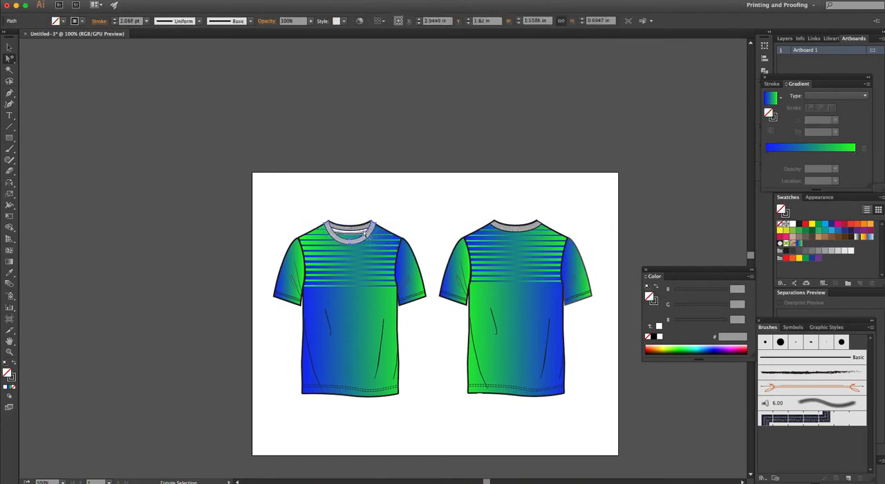
click(510, 235)
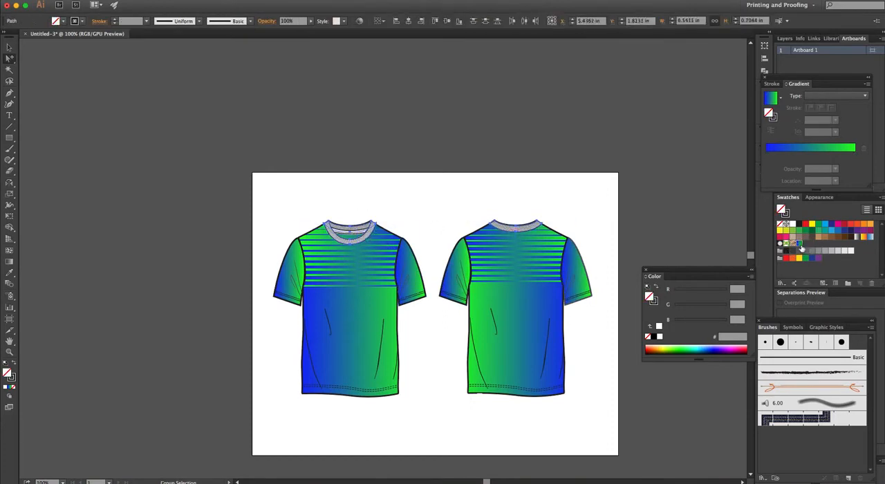
click(799, 244)
click(641, 215)
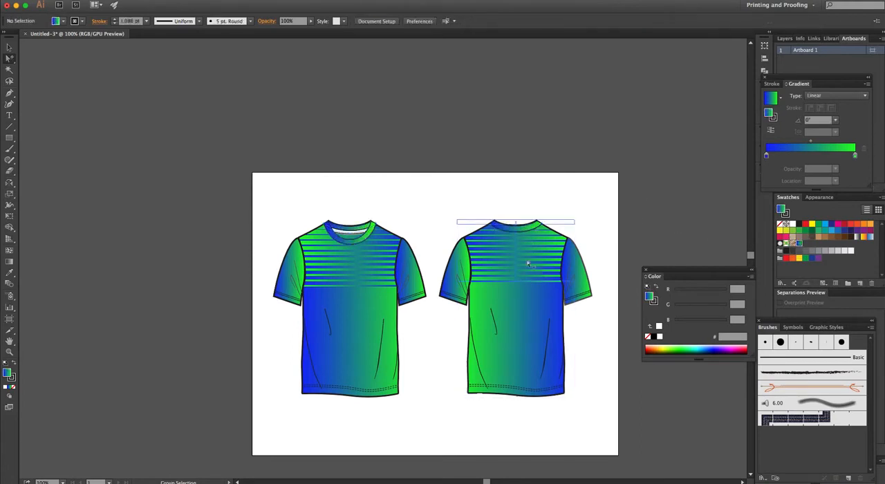
click(362, 234)
click(801, 245)
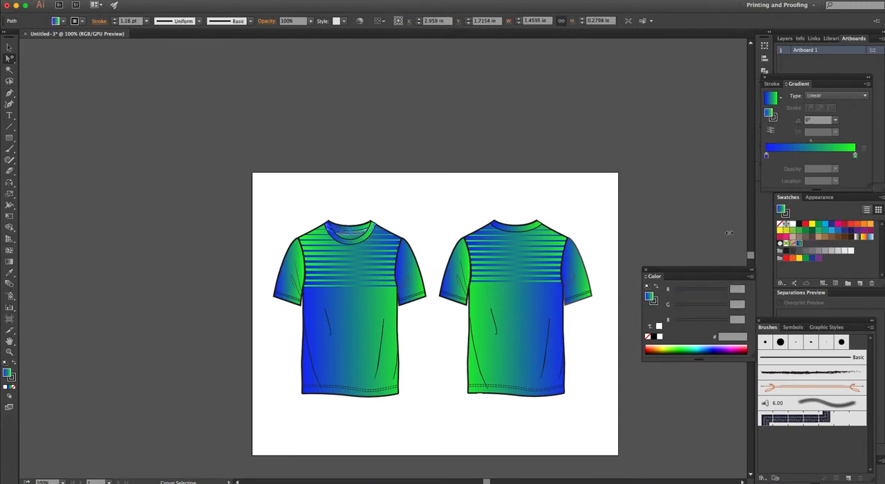
click(635, 204)
- Add the text NAME to the back shirt's upper body, scaled to about 31 pt and filled white
drag(635, 204, 591, 198)
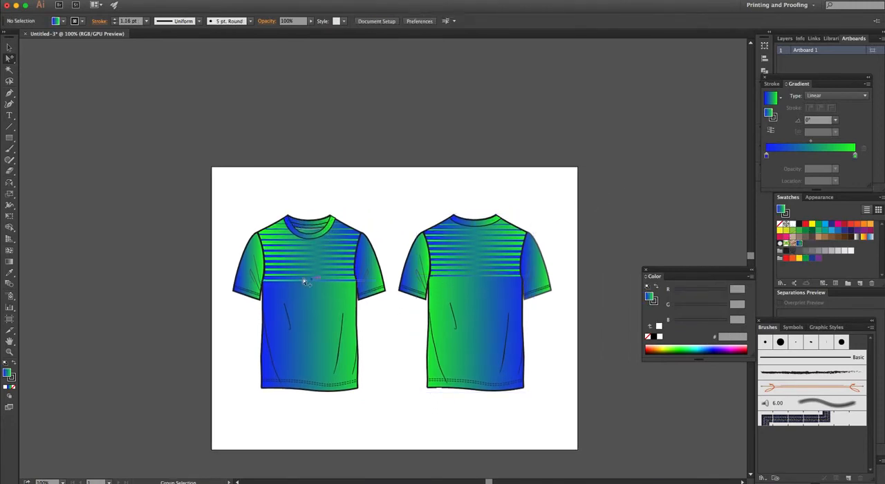
click(10, 116)
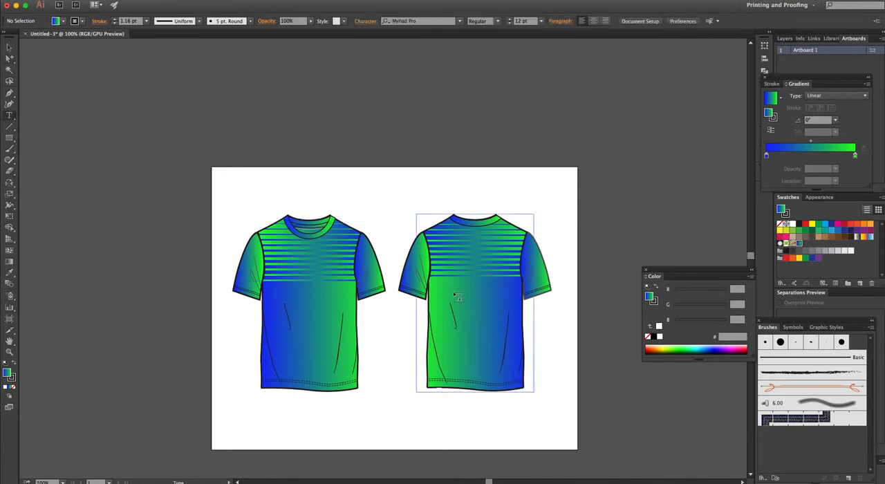
click(453, 184)
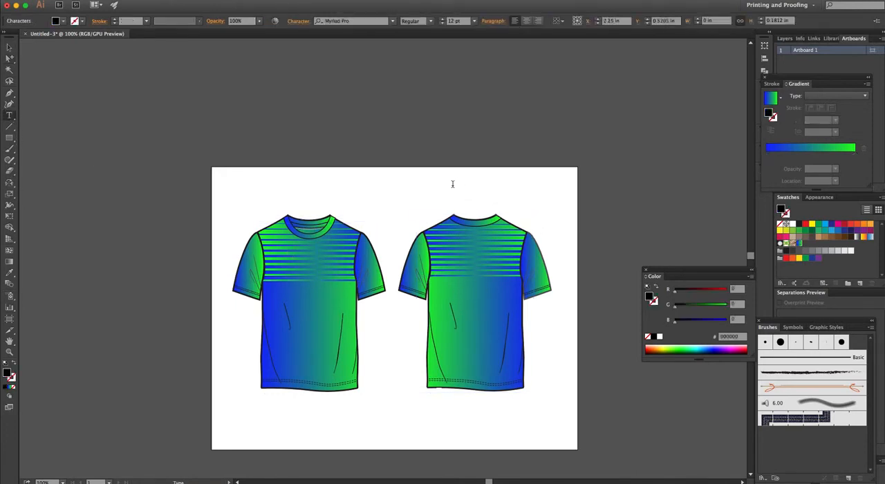
key(Escape)
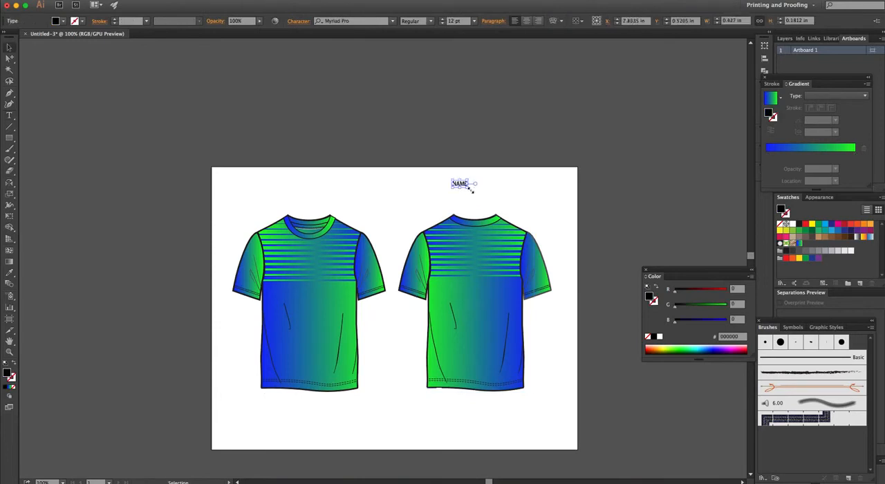
drag(467, 187, 487, 253)
click(792, 224)
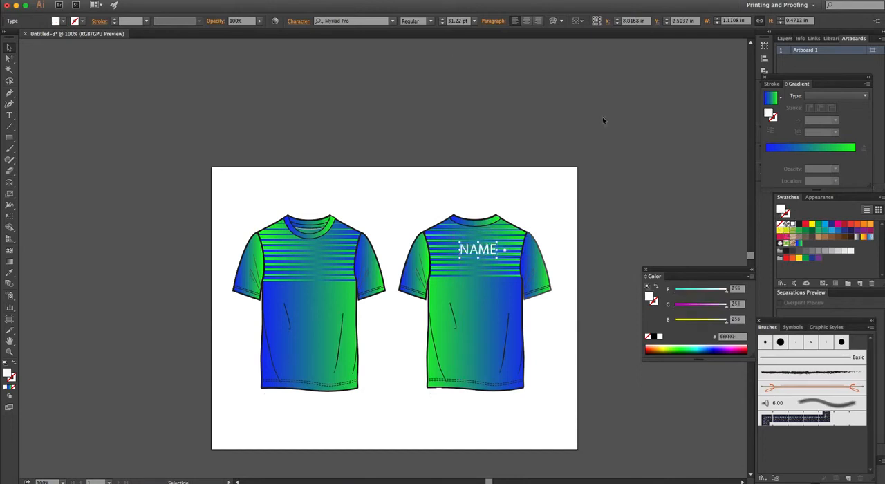
- Change the font of the NAME text to Arial Bold
click(352, 21)
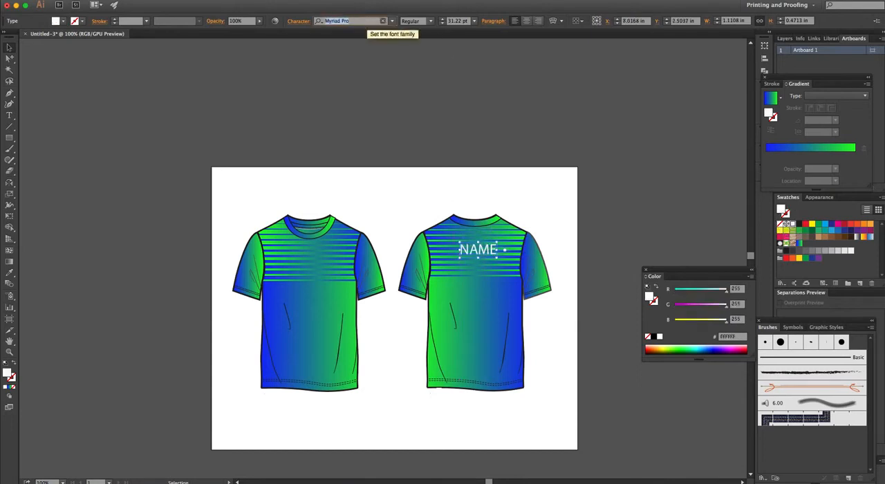
text(ARIAN)
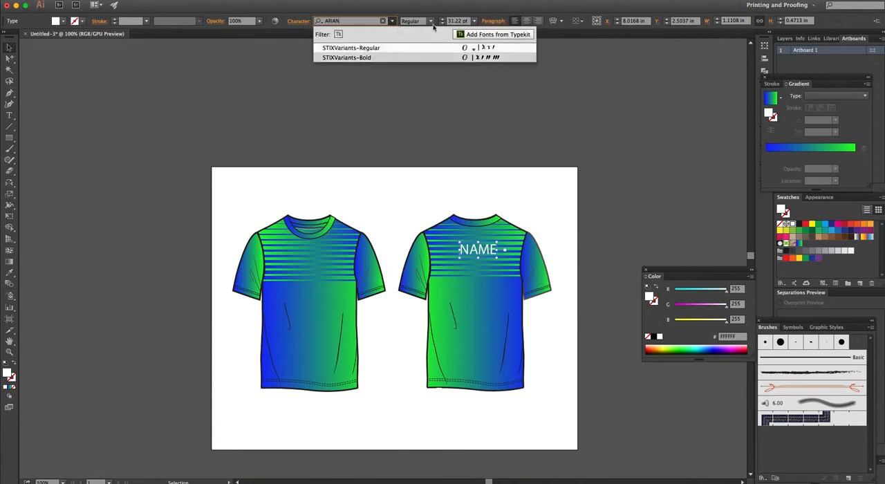
click(392, 17)
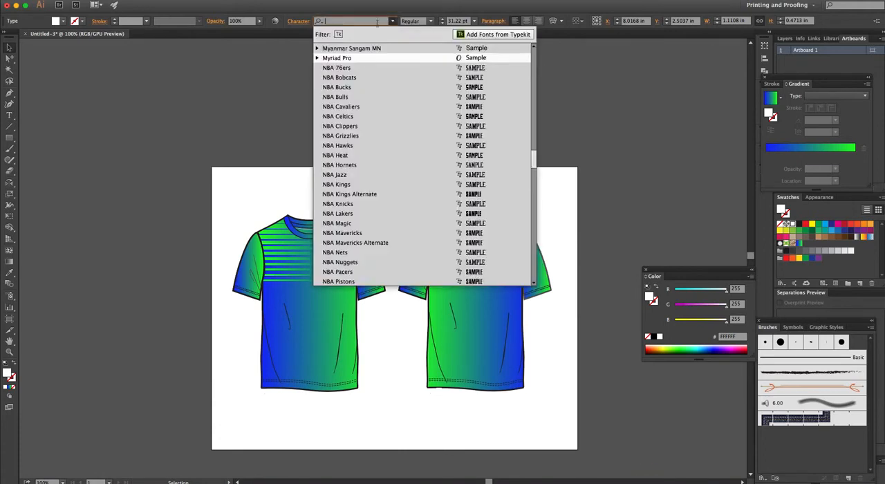
text(ARIA)
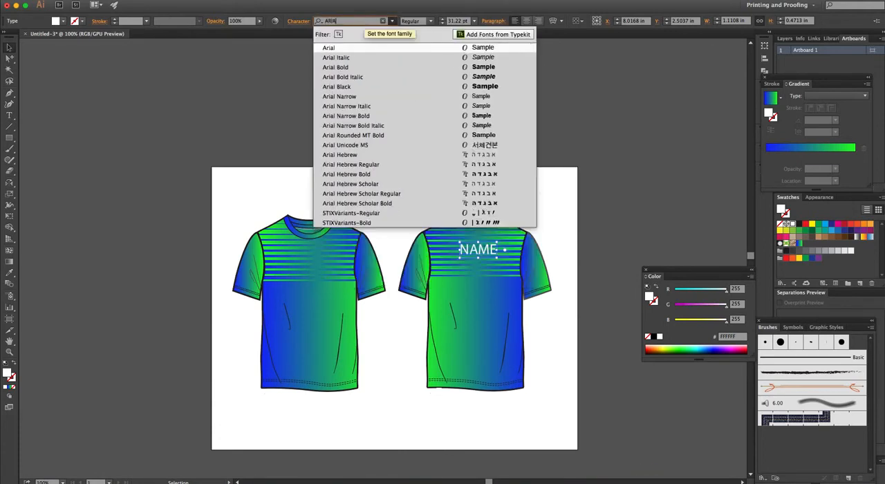
click(362, 67)
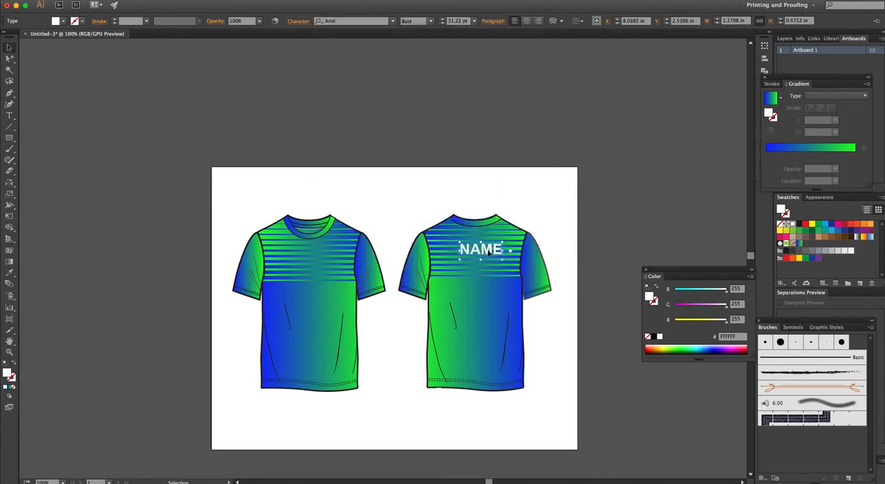
- Duplicate the NAME text below the original on the back shirt and change the copy to 01
drag(491, 253, 479, 292)
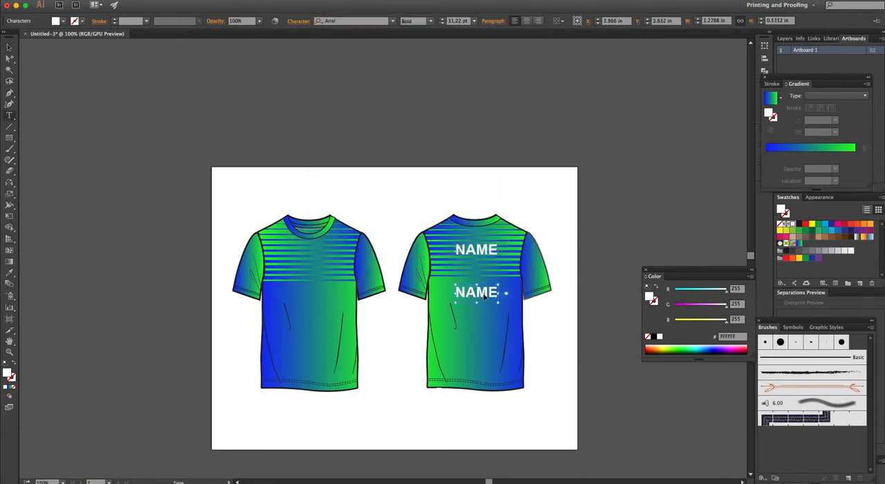
double_click(480, 292)
text(01)
key(Escape)
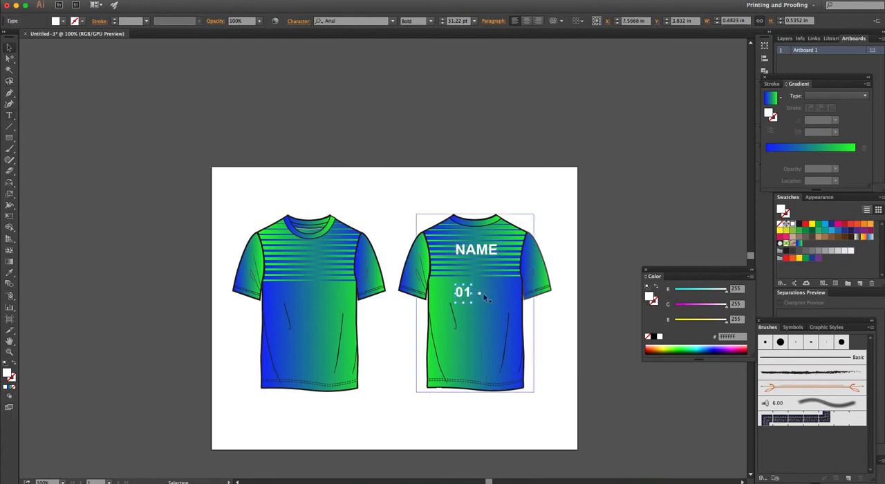
- Enlarge the 01 text directly below NAME on the back shirt and align the two texts by their horizontal centers
drag(471, 284, 489, 254)
shift+click(484, 250)
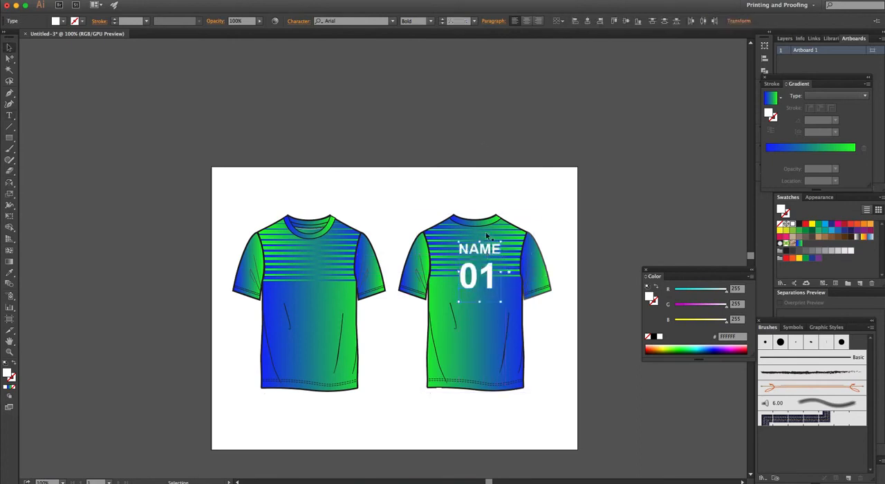
click(588, 21)
click(637, 190)
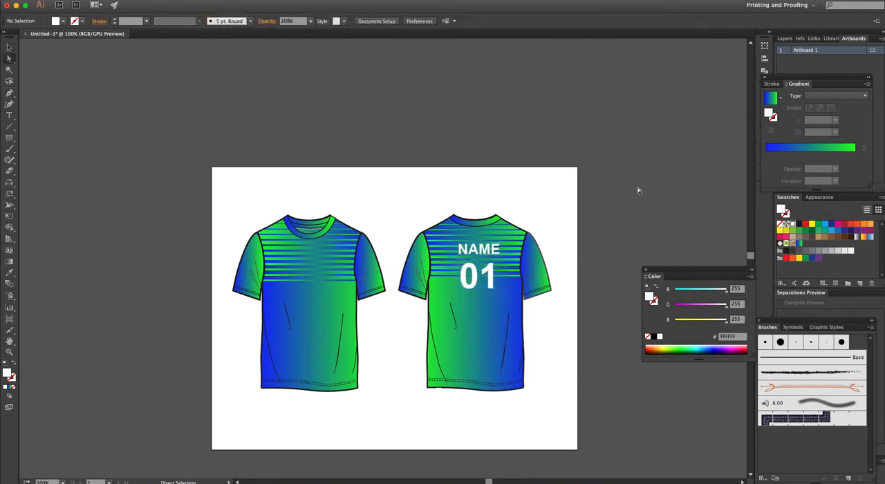
key(v)
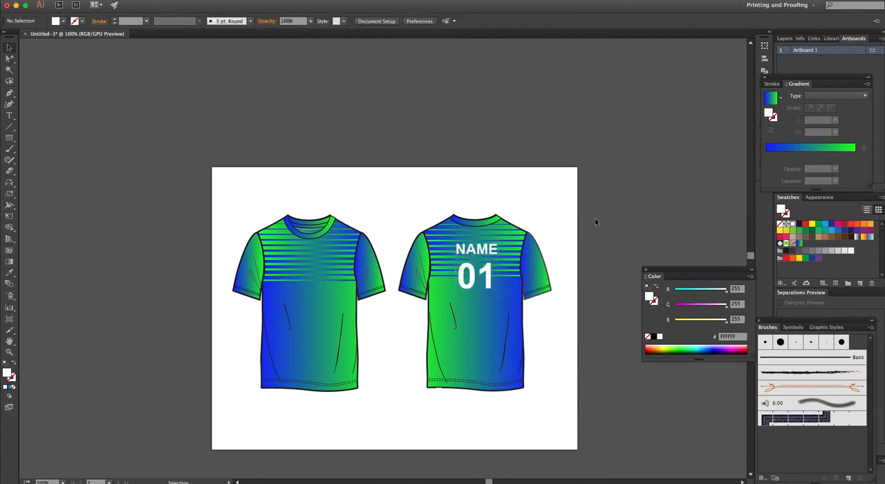
- Copy the NAME text onto the front shirt's striped chest area and change the copy to LOGO
key(a)
drag(484, 254, 330, 271)
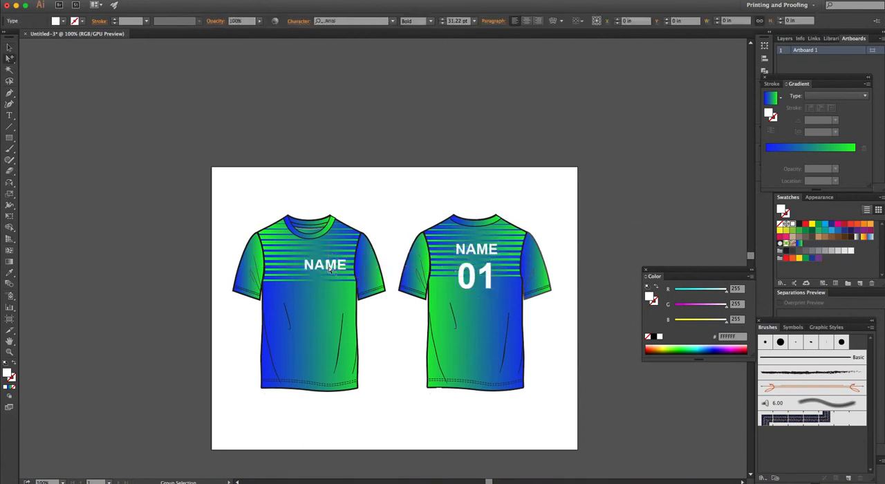
double_click(329, 271)
text(LOGO)
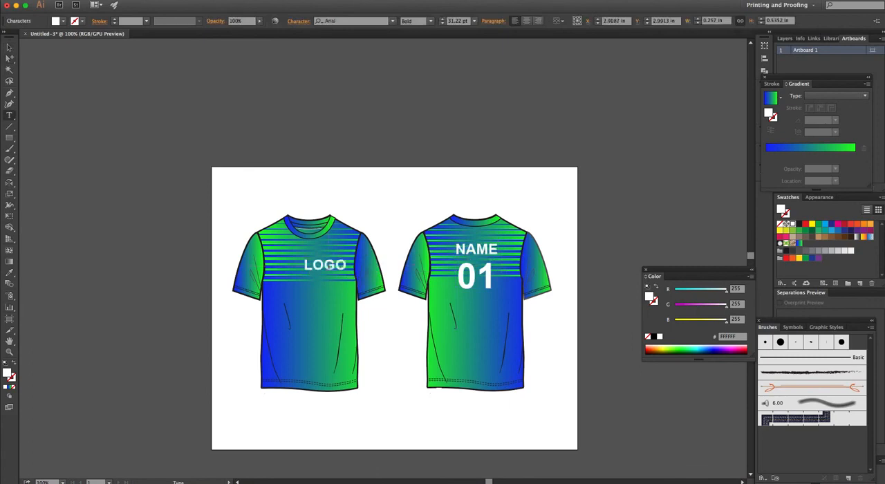
key(Escape)
- Scale down the LOGO text and place it on the wearer's left chest of the front shirt
drag(303, 275, 341, 260)
click(403, 209)
click(396, 193)
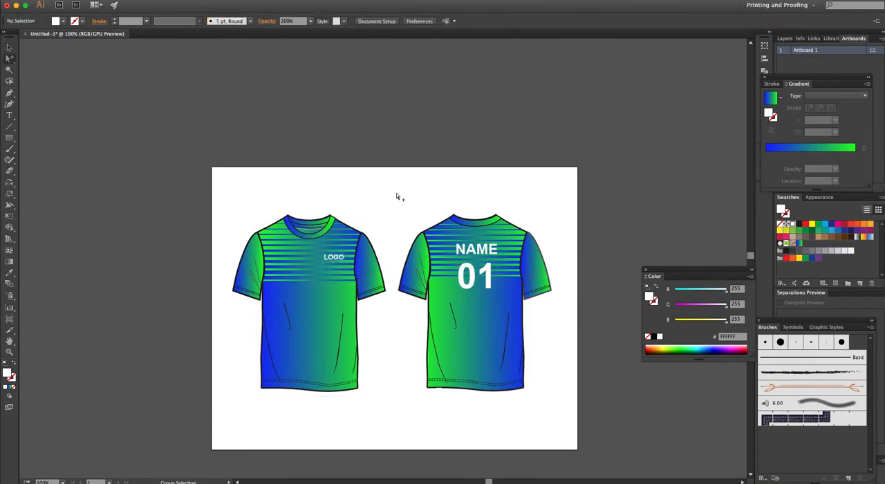
- Review both finished shirts at 150% zoom with all panels hidden and the artboard centered
drag(411, 275, 399, 252)
super+click(383, 294)
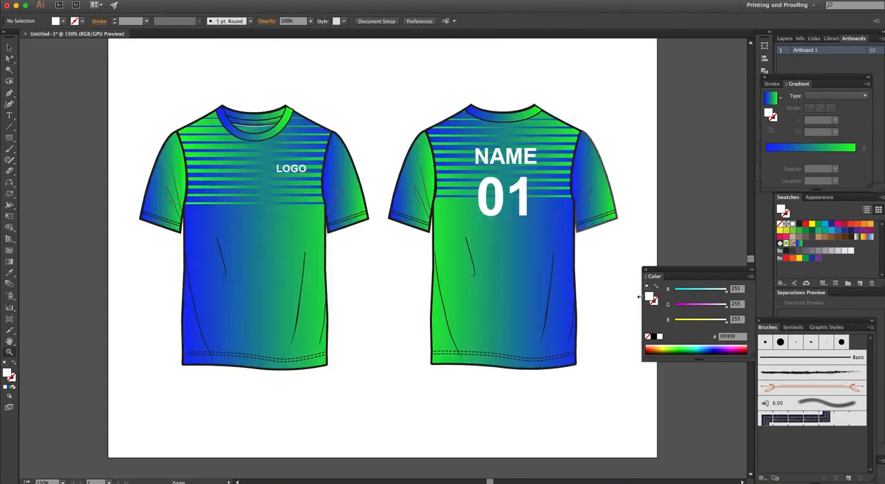
key(Tab)
drag(632, 259, 668, 277)
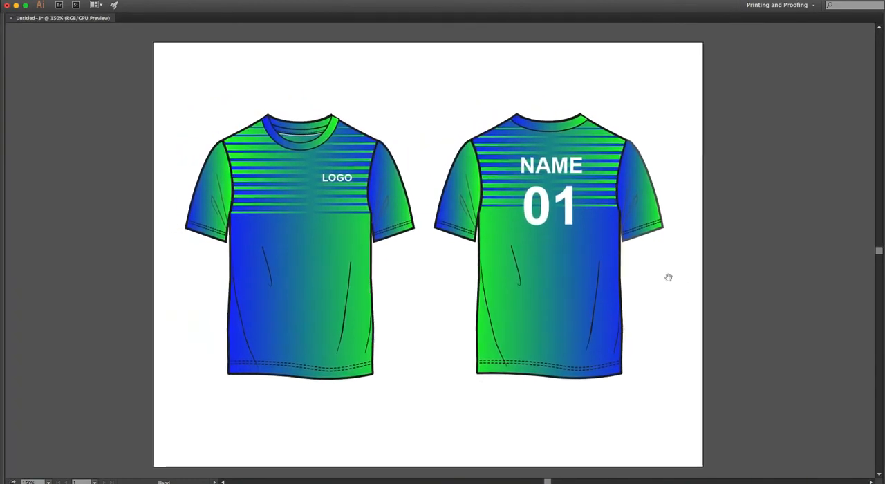